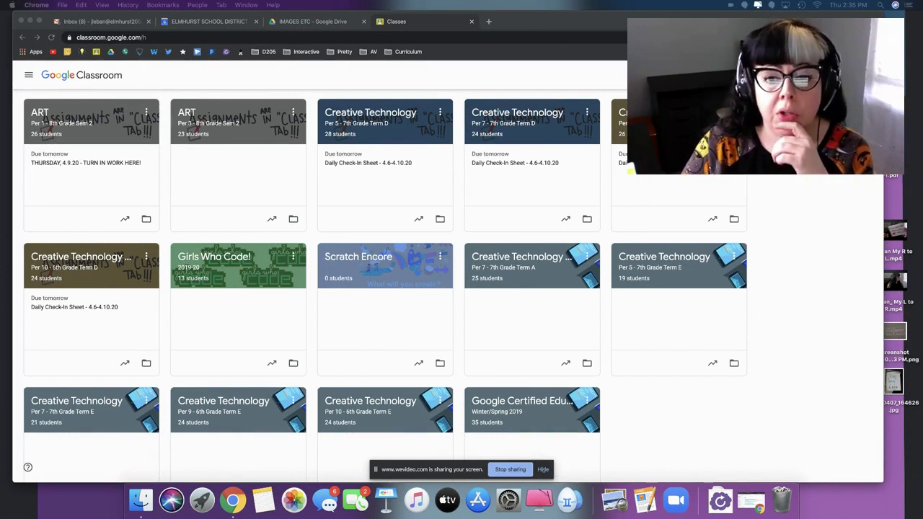
Open the Creative Technology TA P7 class and browse its Arts banner themes
left_click(543, 469)
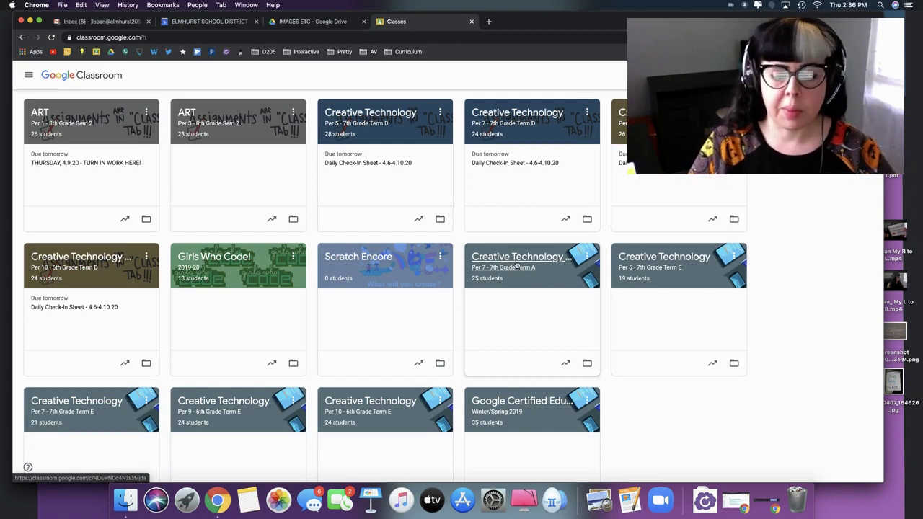
left_click(514, 264)
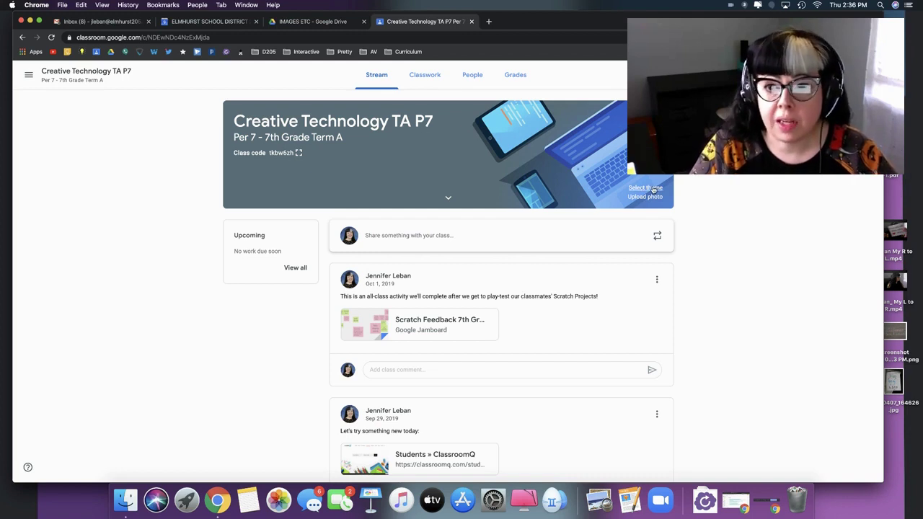
left_click(653, 190)
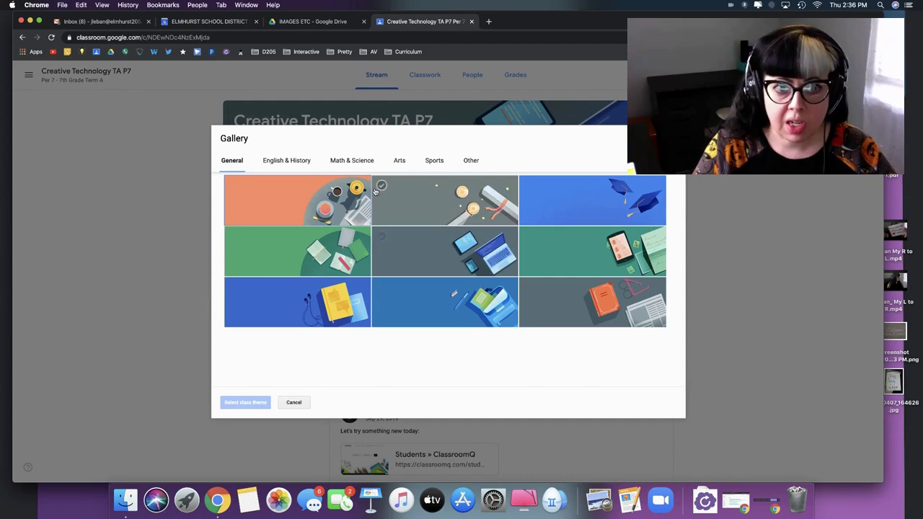
left_click(398, 161)
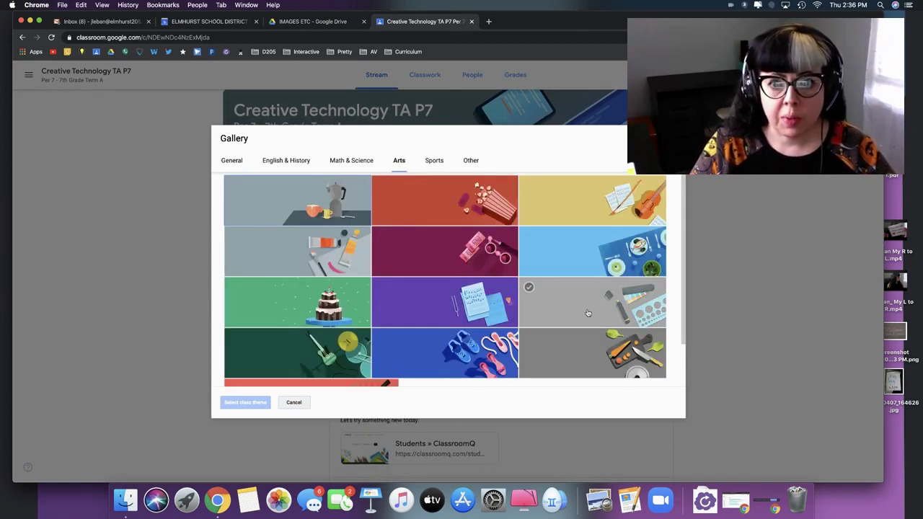
Return to General themes, then close the theme gallery and Upload photo window without changing the banner
scroll(588, 312, "down", 2)
scroll(588, 312, "up", 3)
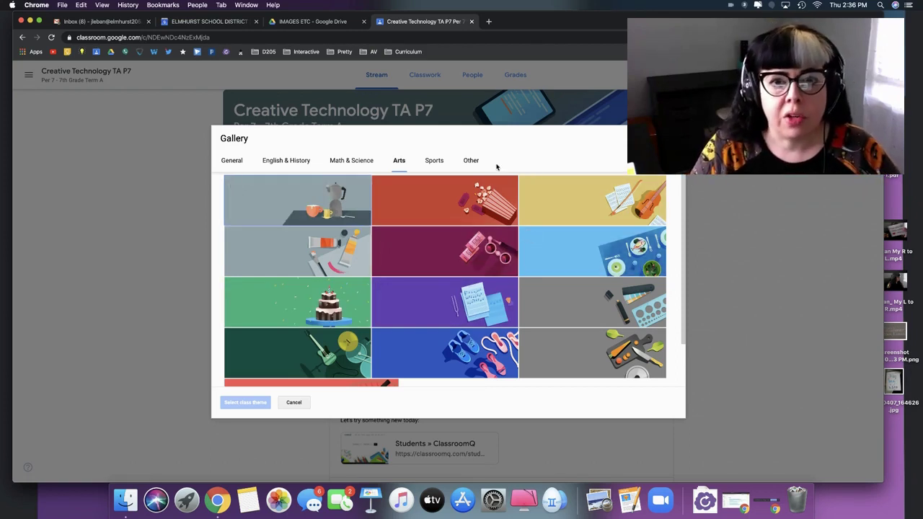
left_click(227, 161)
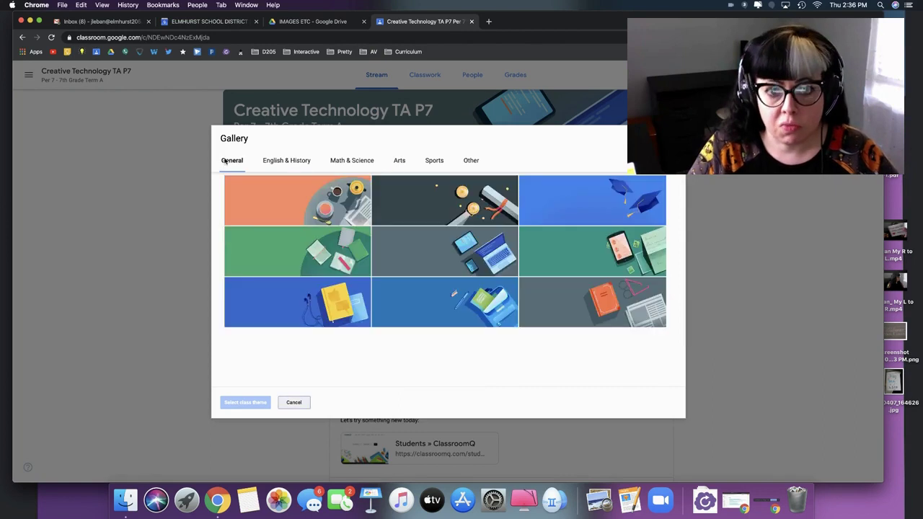
left_click(294, 402)
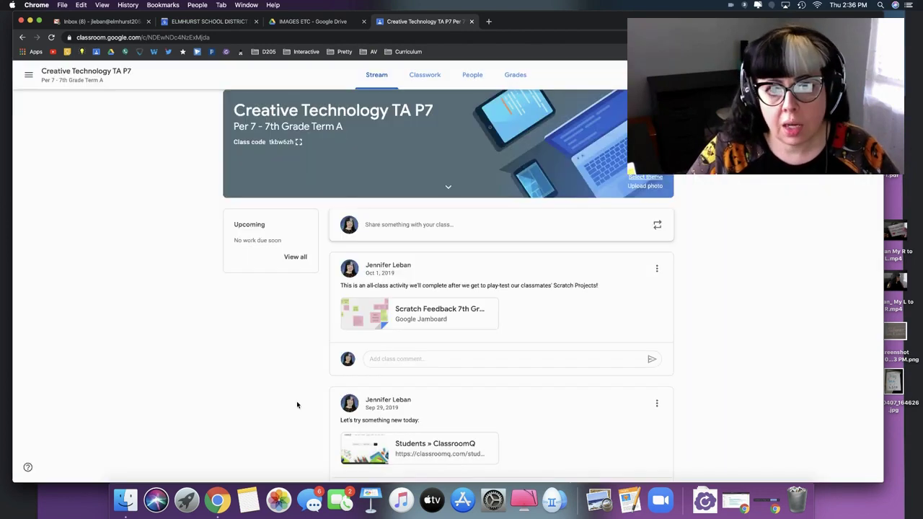
left_click(645, 186)
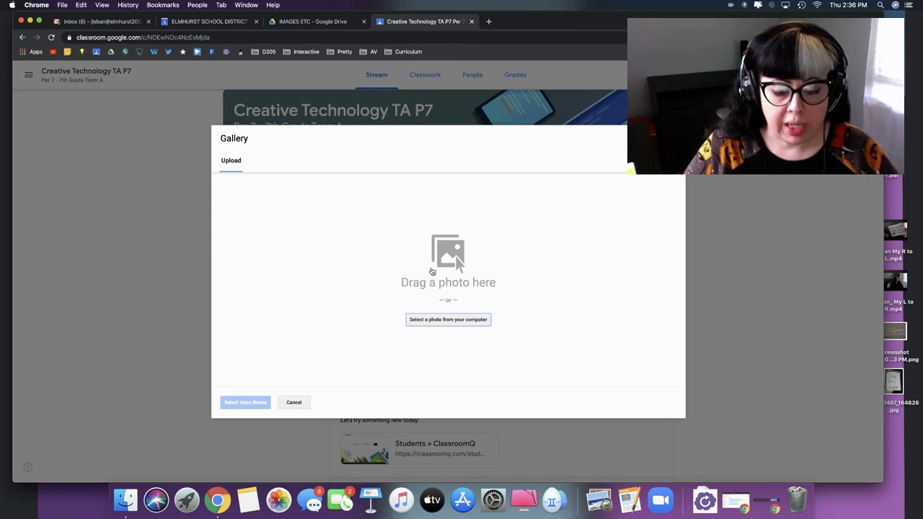
left_click(294, 402)
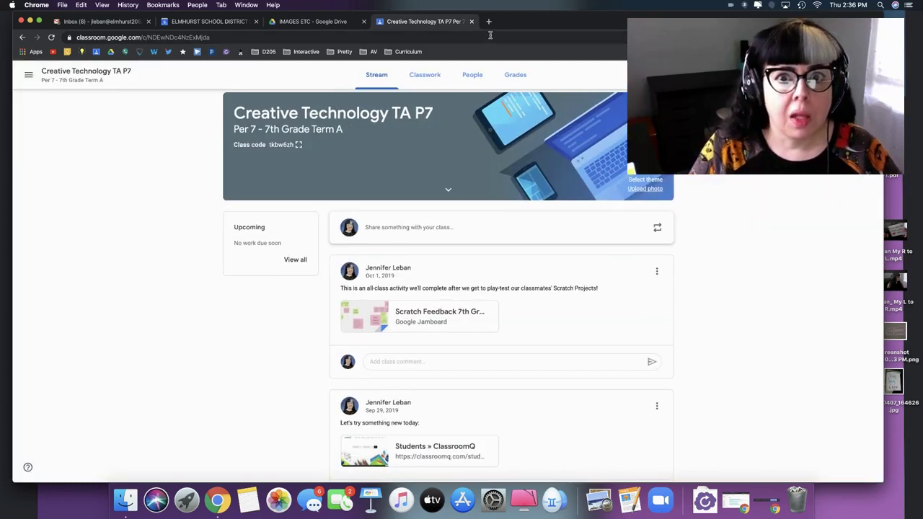
Create a new Google Drawings file in the shared IMAGES ETC Drive folder
left_click(305, 23)
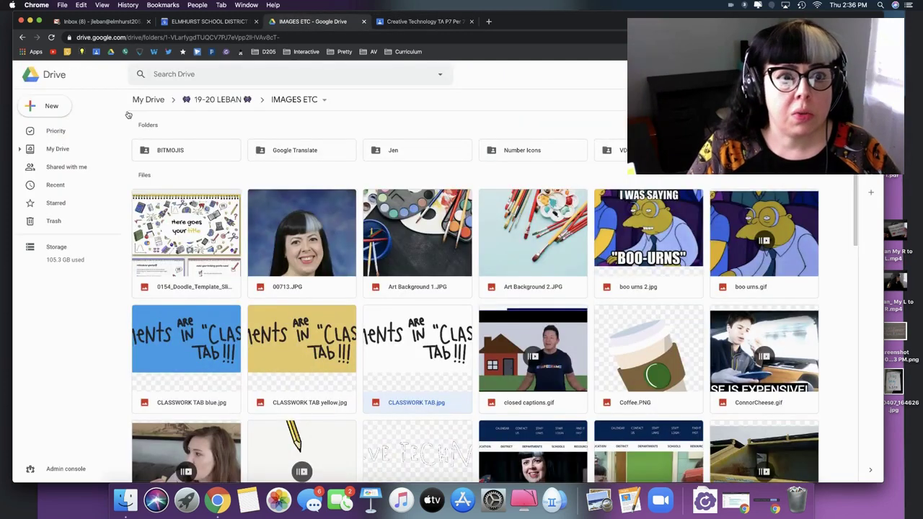
left_click(57, 110)
mouse_move(136, 212)
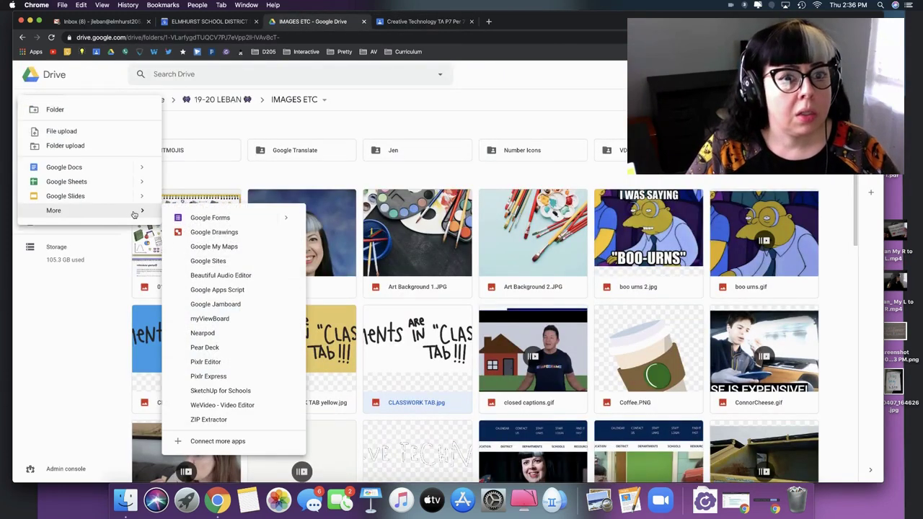
left_click(228, 232)
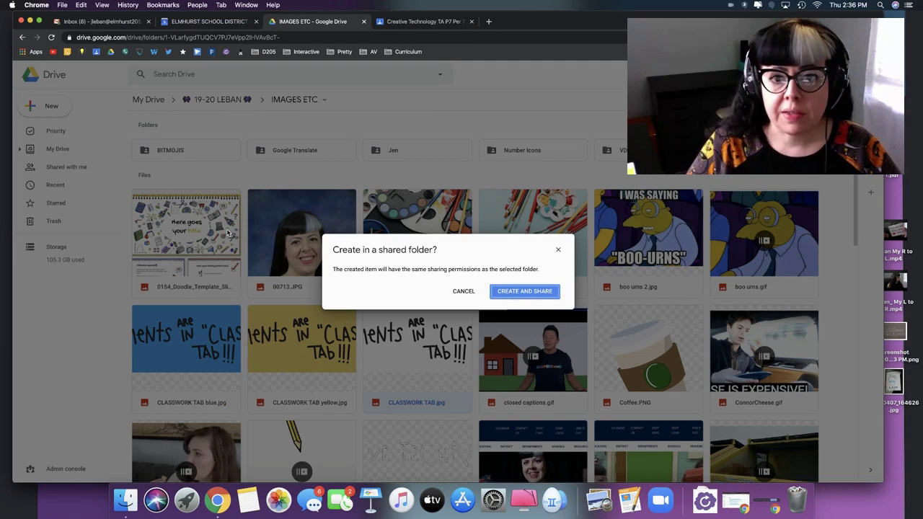
left_click(537, 290)
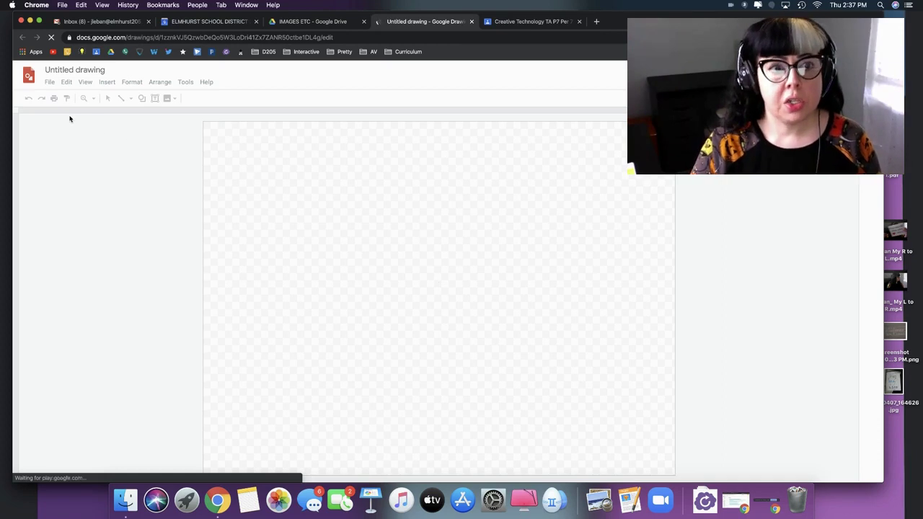
Set Page setup to a Custom size in pixels, entering 1000 as the width
left_click(50, 82)
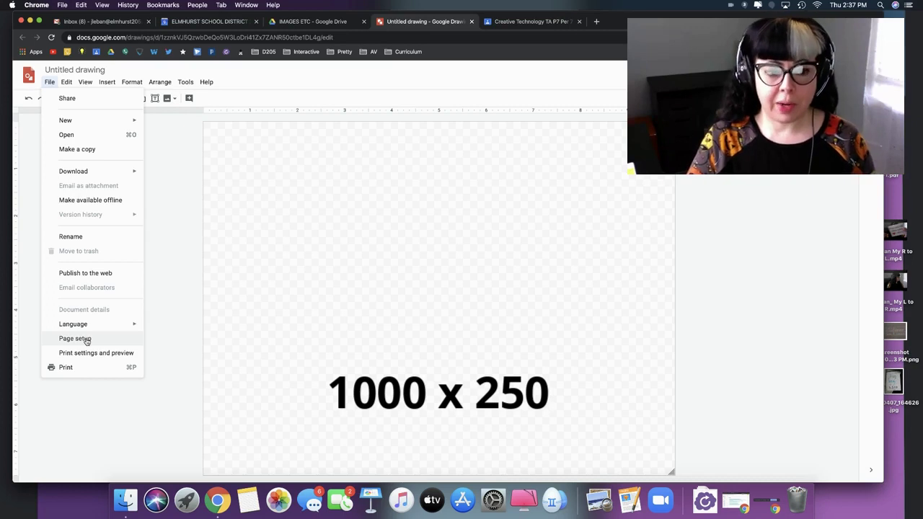
left_click(86, 340)
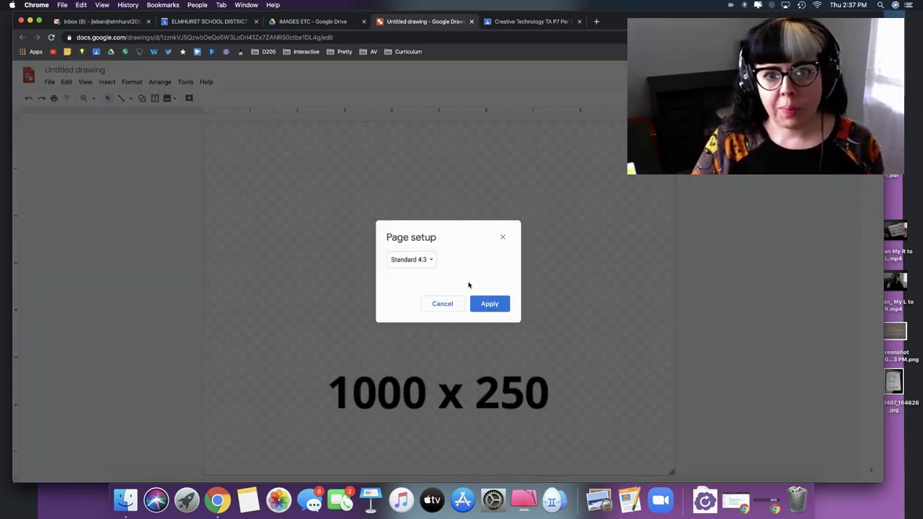
left_click(423, 262)
left_click(418, 306)
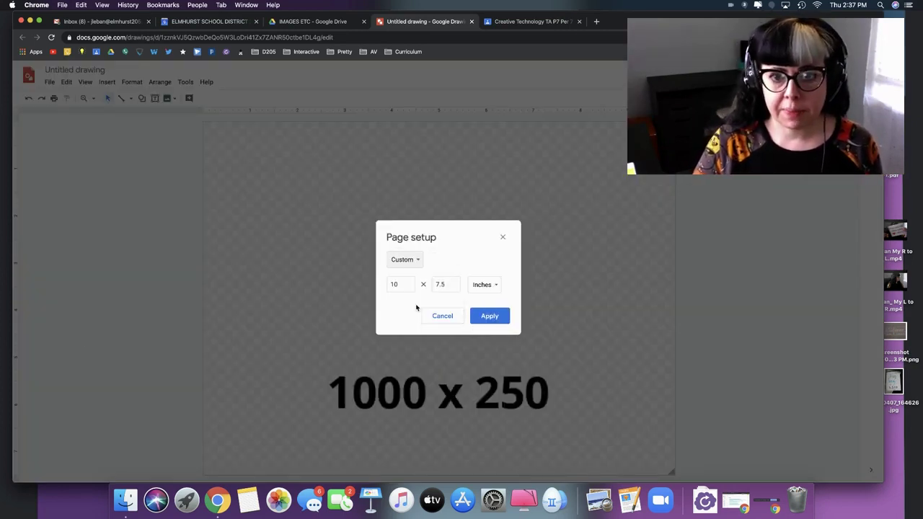
left_click(490, 286)
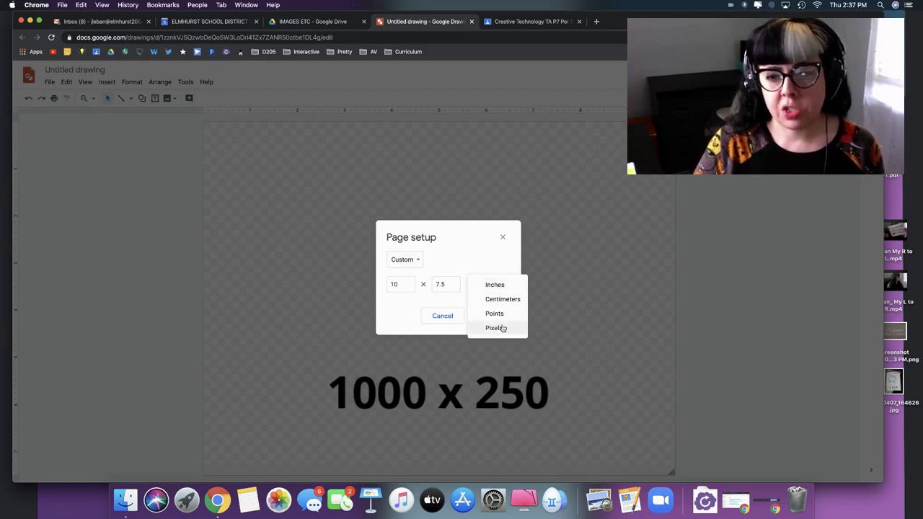
left_click(497, 328)
left_click_drag(404, 282, 365, 286)
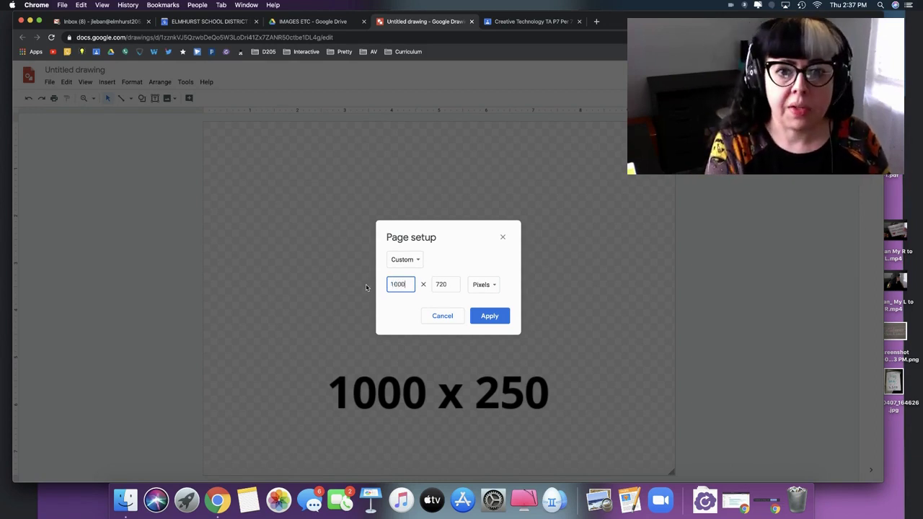
left_click_drag(434, 285, 459, 284)
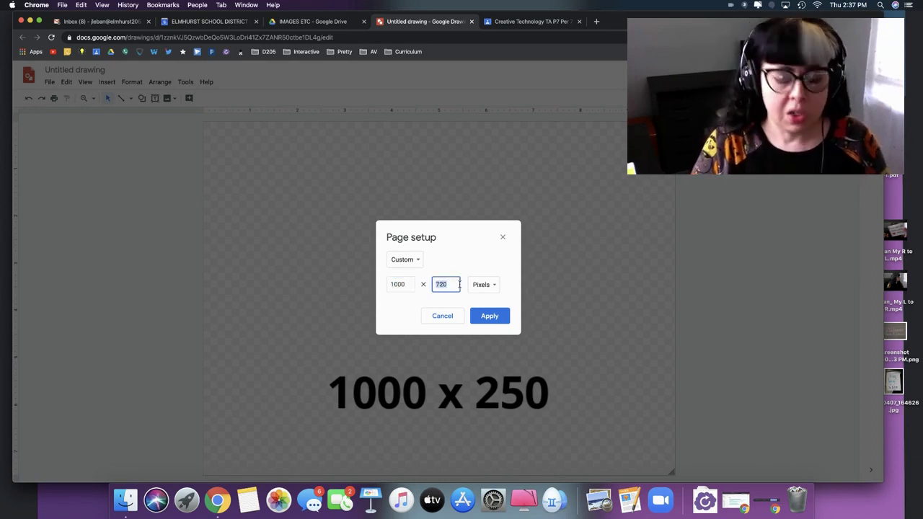
Apply the 1000 × 250 pixel page size and rename the drawing 'classroom header'
left_click(495, 320)
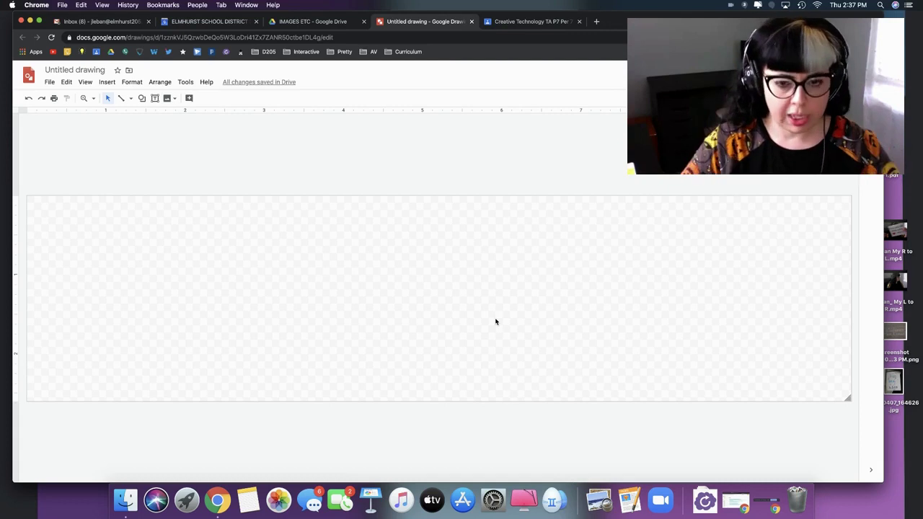
left_click(73, 69)
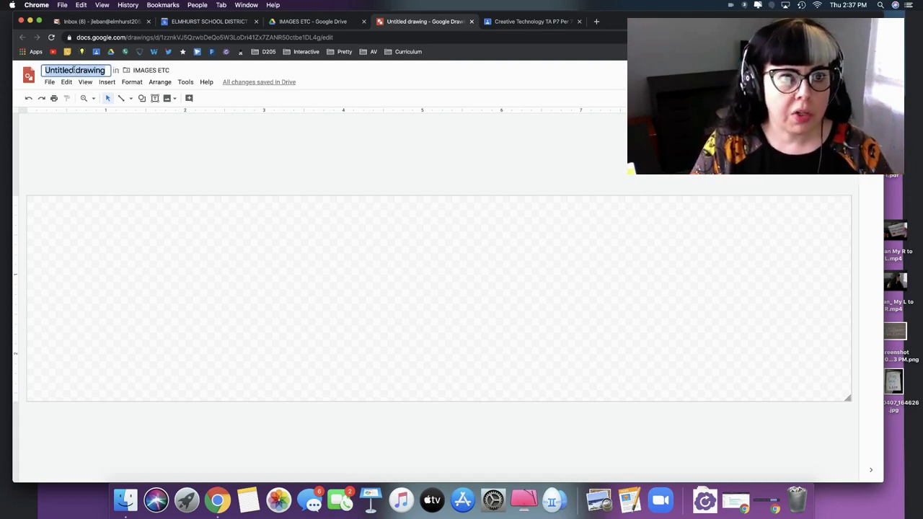
type("cl")
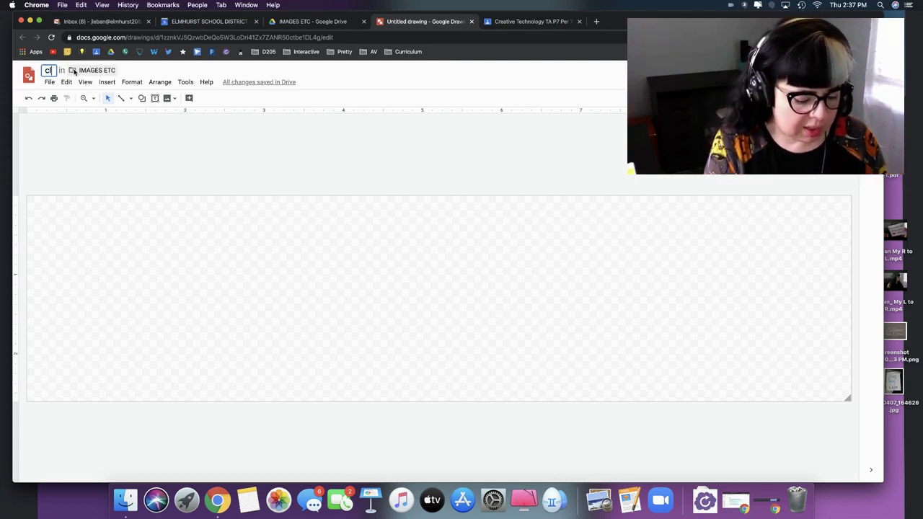
type("assroom header")
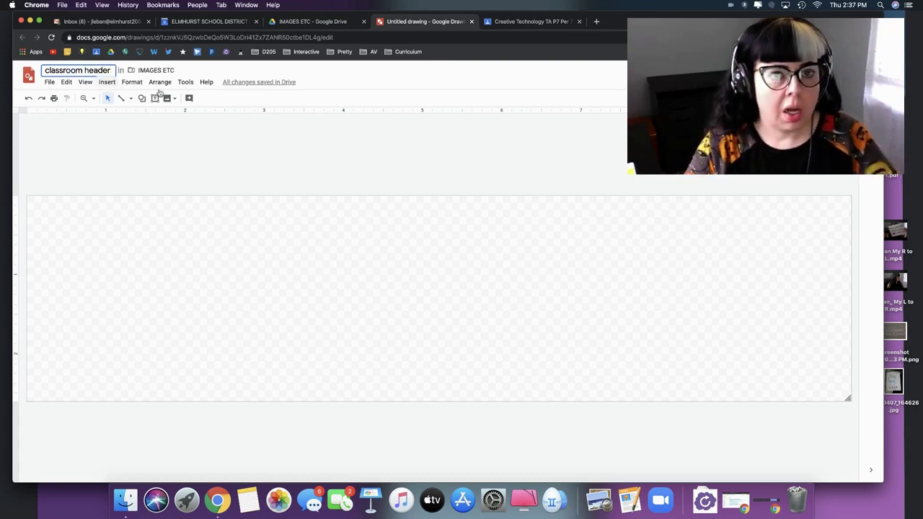
left_click(297, 165)
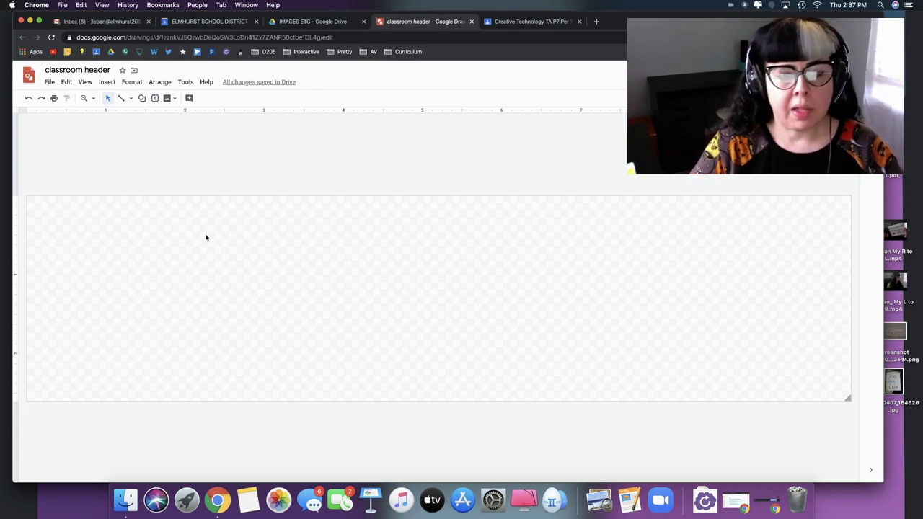
Insert word art reading 'Creative Tech Class'
left_click(107, 84)
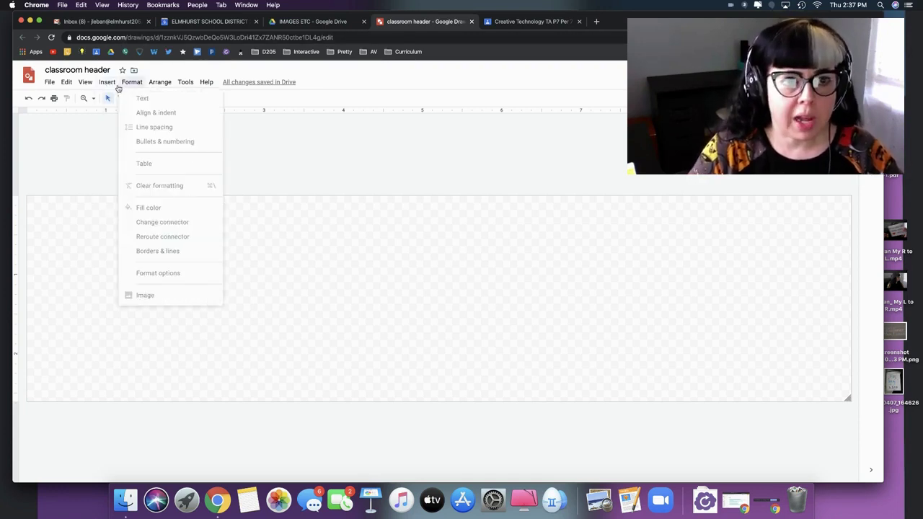
left_click(126, 185)
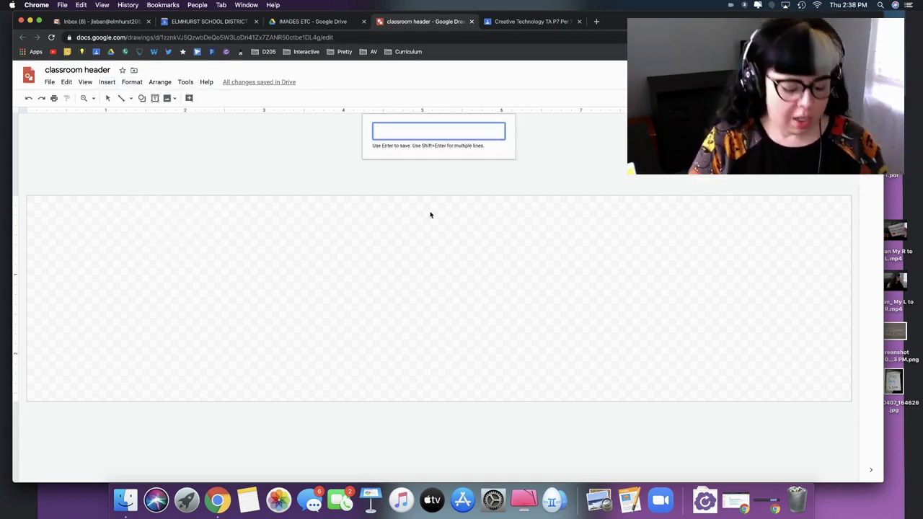
type("Creative Tech Class")
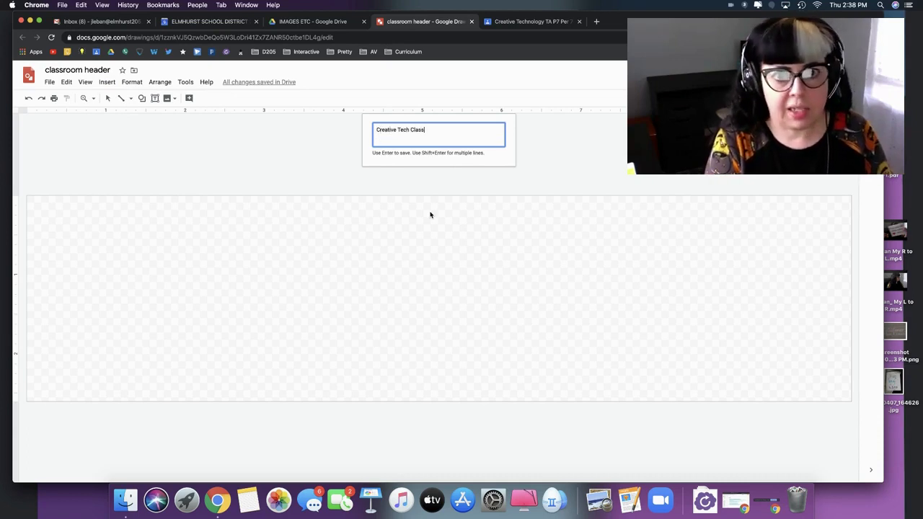
key("Return")
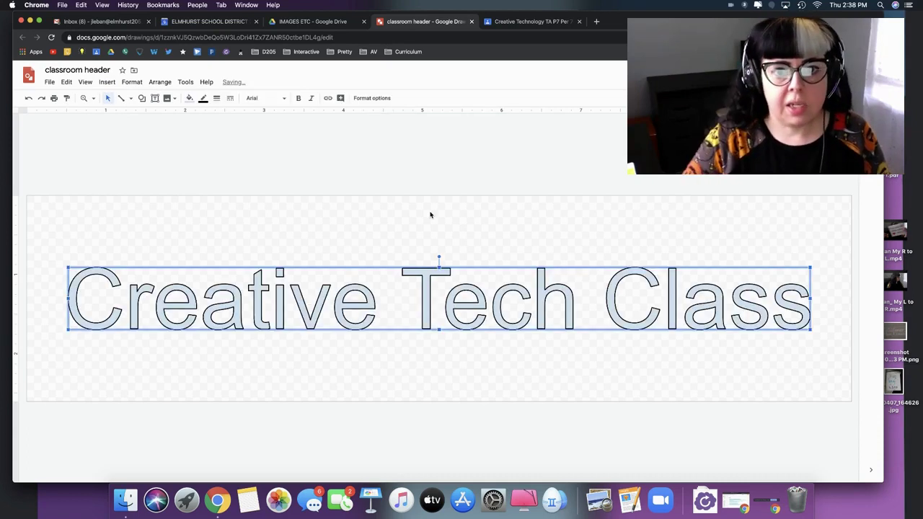
Give the word art a blue fill and a yellow outline
left_click(190, 98)
left_click(262, 158)
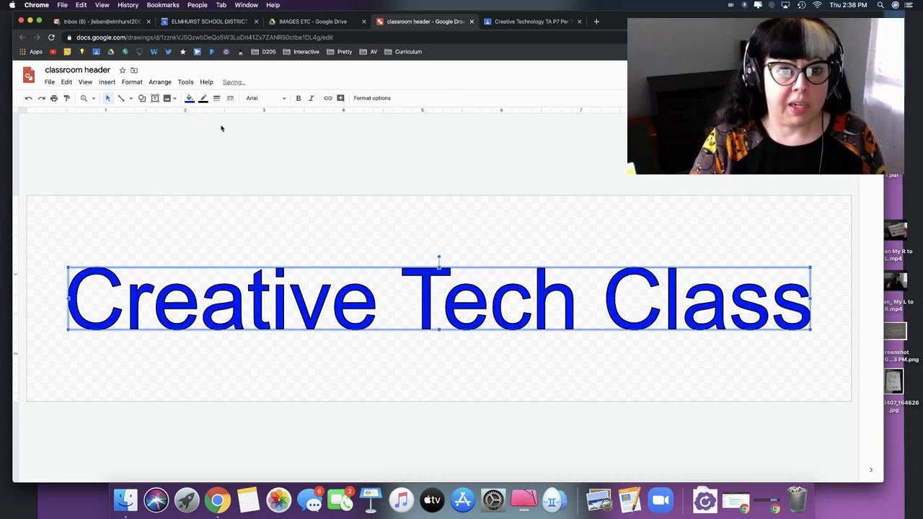
left_click(202, 98)
left_click(238, 143)
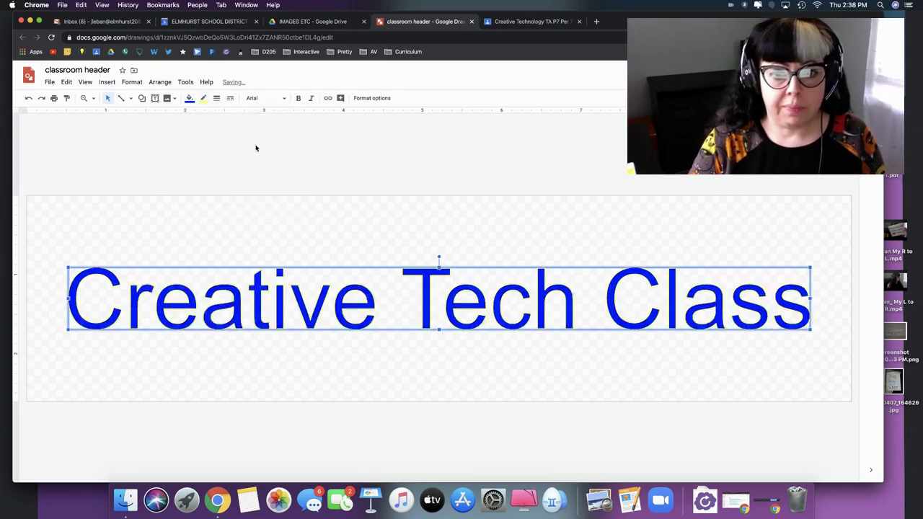
Insert an image from Drive, browsing images > Bitmoji to the Knowledge is POWER picture
left_click(106, 83)
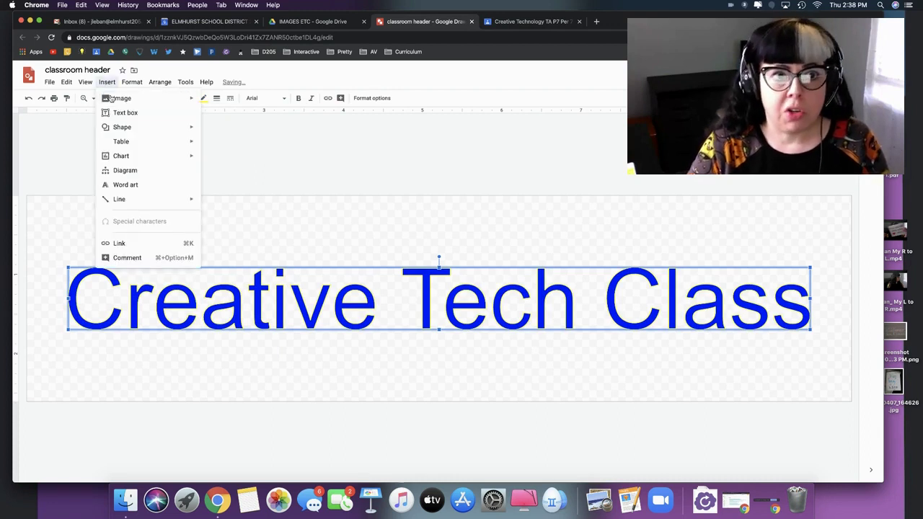
mouse_move(149, 105)
left_click(229, 138)
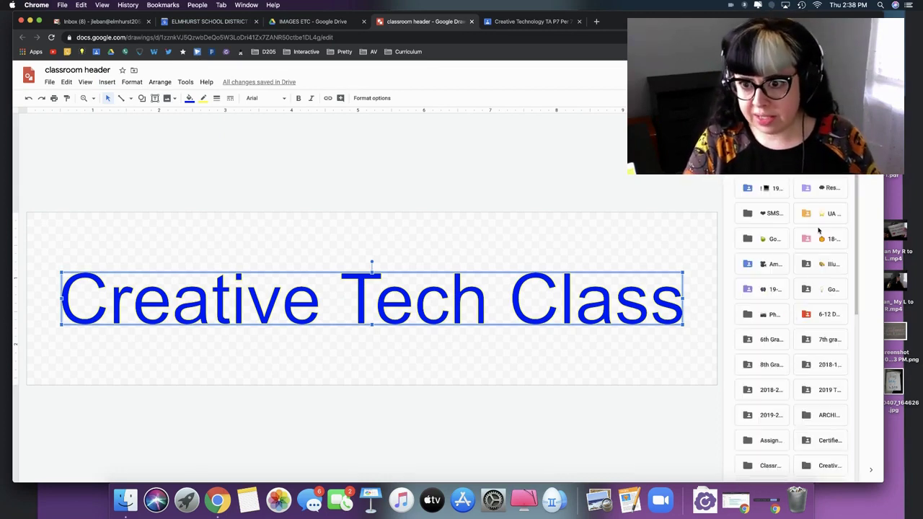
left_click(766, 290)
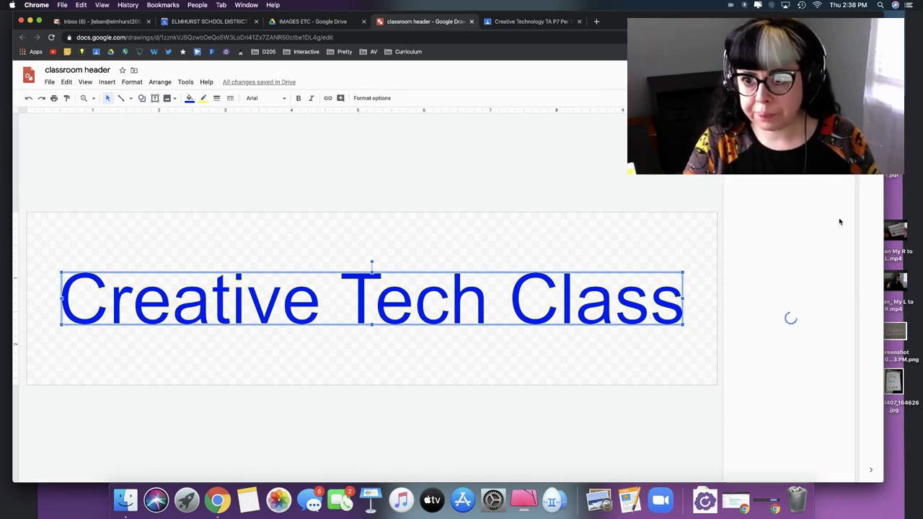
left_click(825, 321)
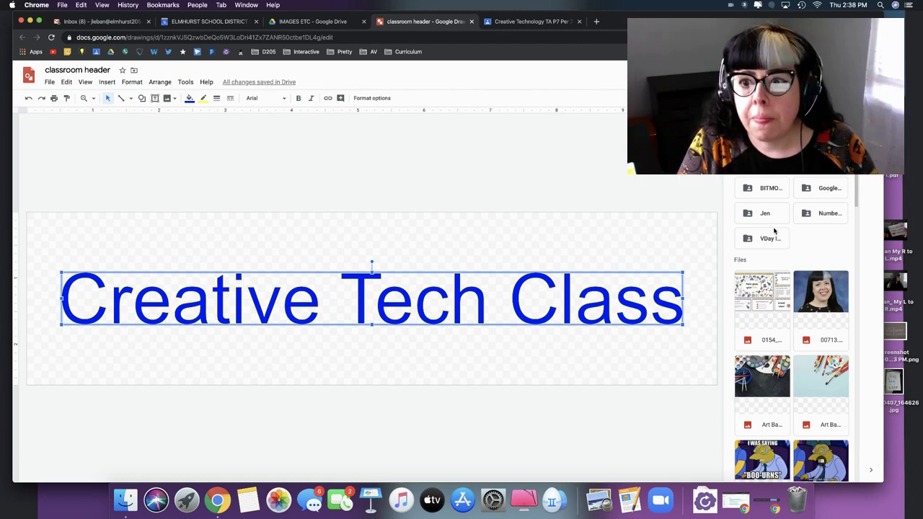
left_click(770, 188)
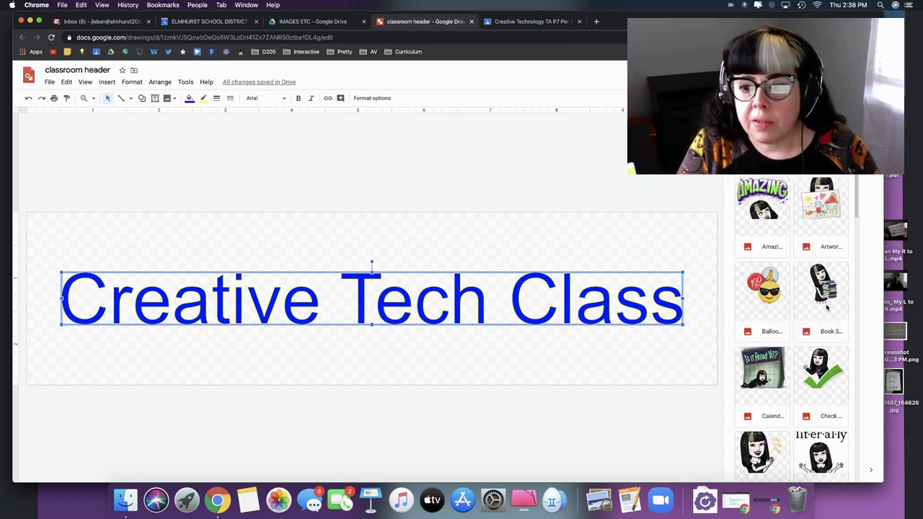
scroll(827, 307, "down", 20)
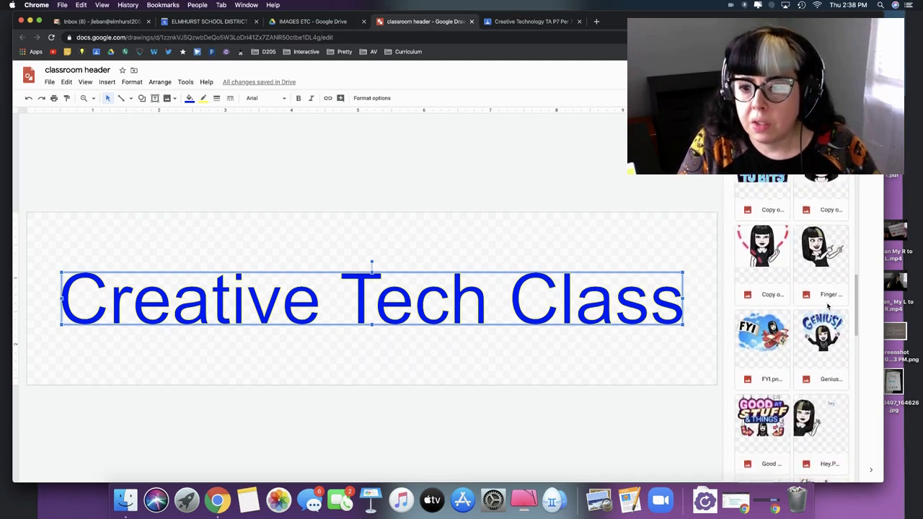
scroll(826, 307, "down", 10)
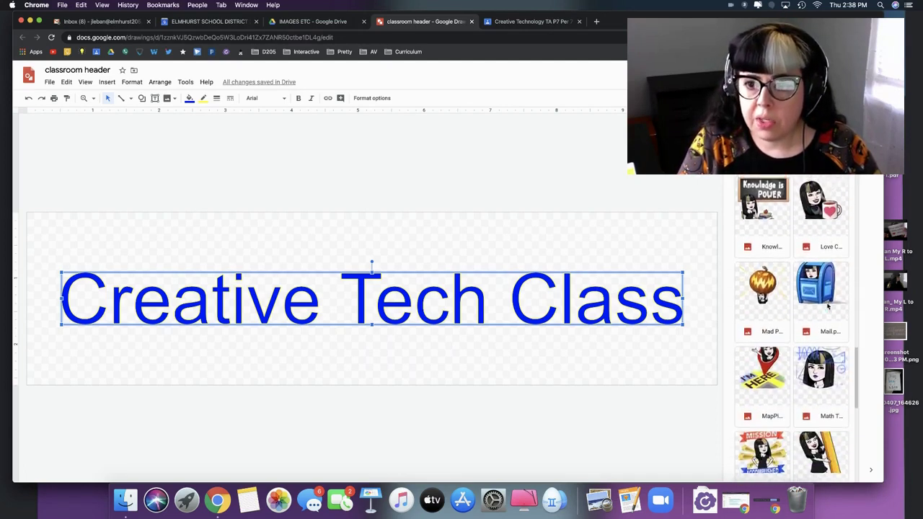
scroll(826, 307, "up", 2)
left_click(769, 267)
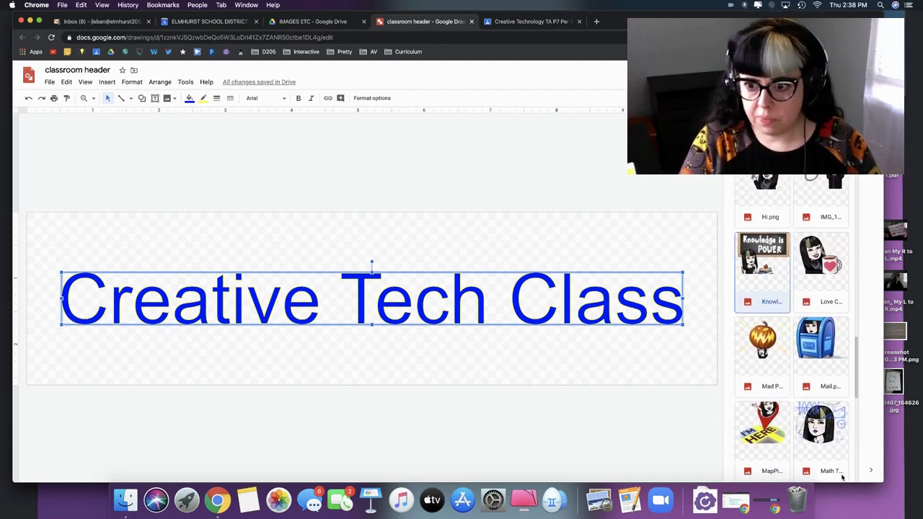
Place the Knowledge is POWER Bitmoji at the canvas's left edge and fit the word art beside it
left_click_drag(769, 273, 472, 288)
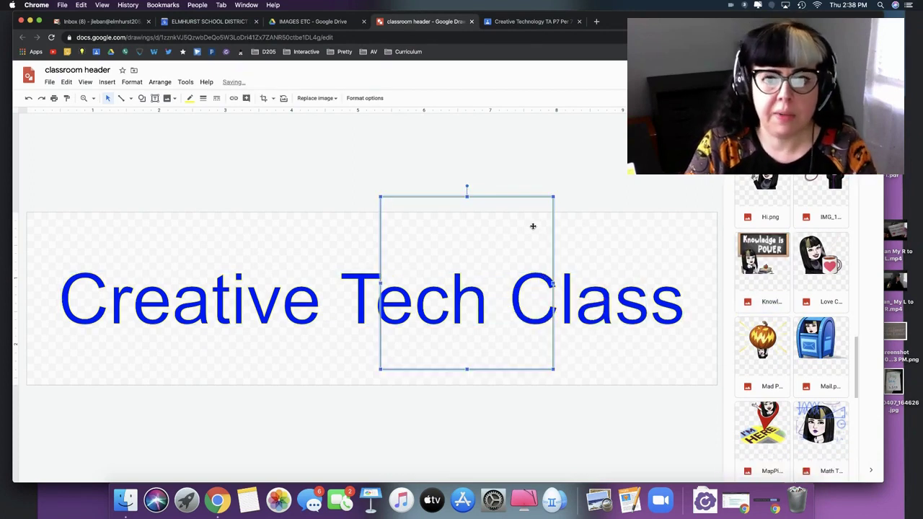
left_click_drag(507, 243, 186, 258)
left_click(335, 285)
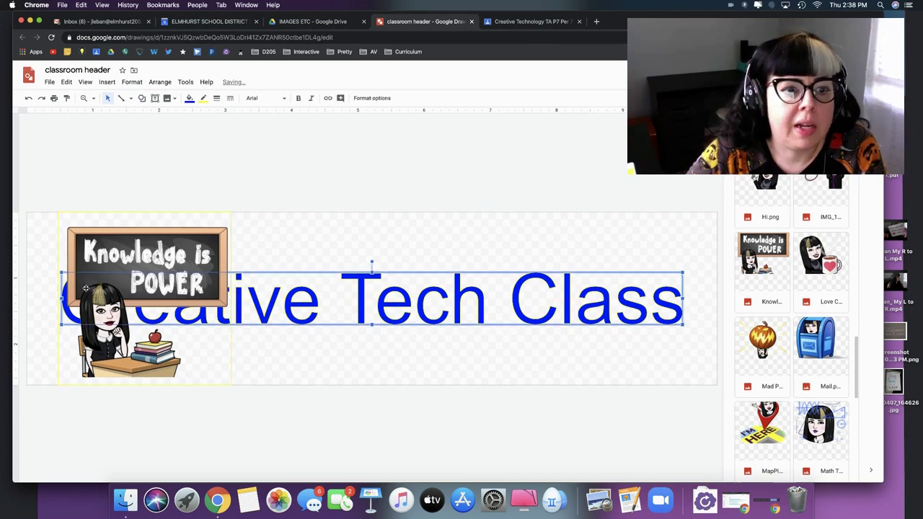
left_click_drag(61, 298, 263, 301)
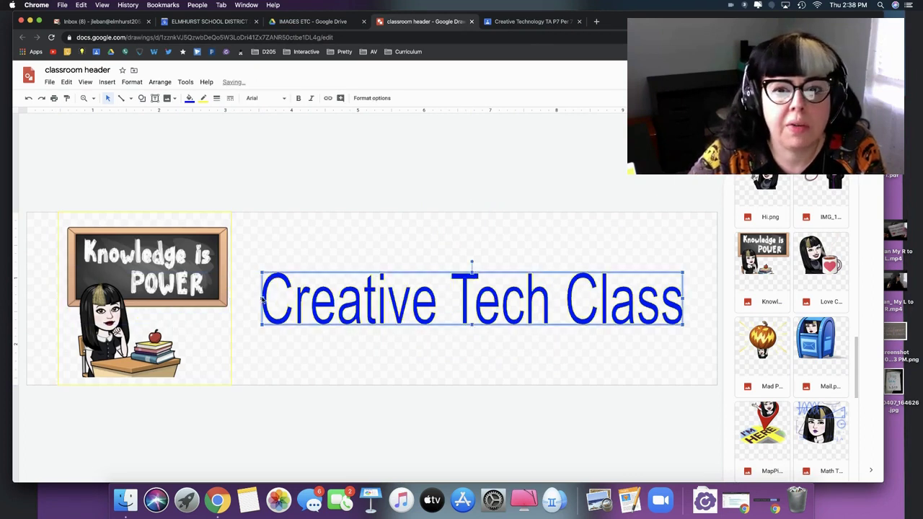
left_click_drag(569, 289, 550, 259)
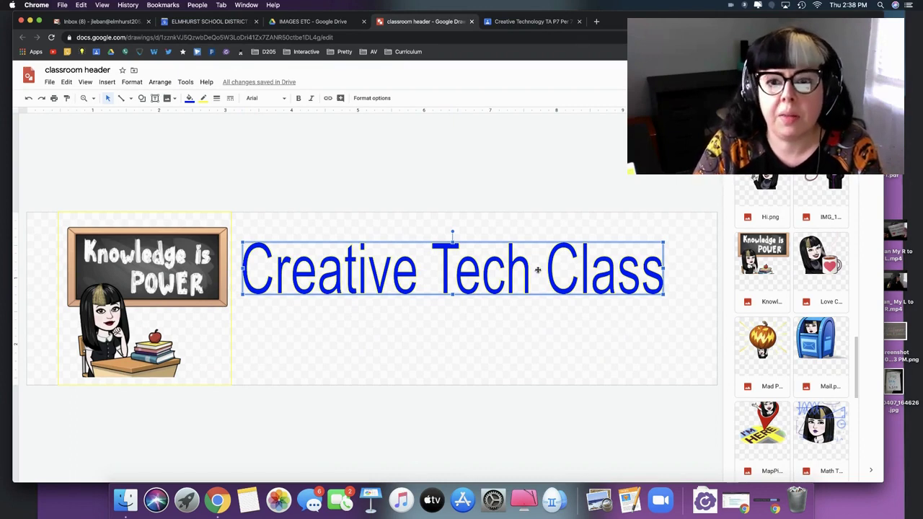
left_click_drag(529, 271, 537, 283)
left_click(550, 329)
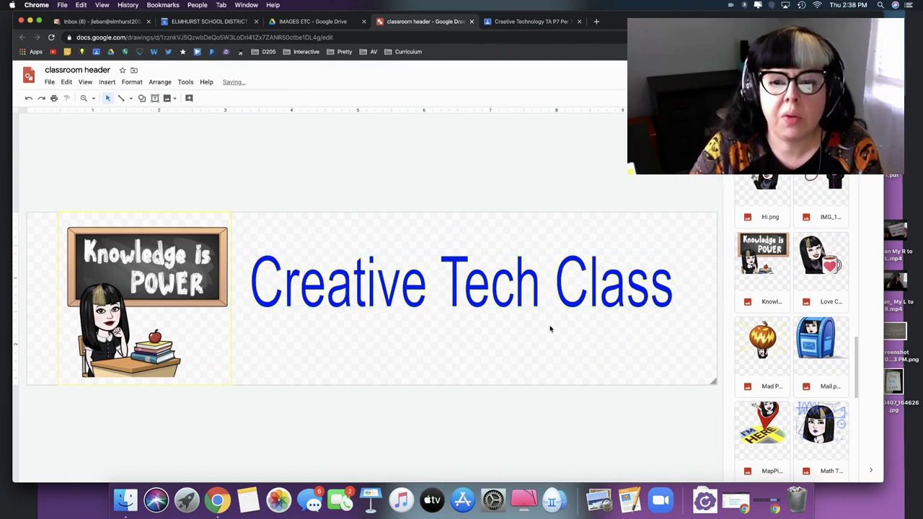
Download the drawing as a JPEG, saving classroom header.jpg to the Desktop
left_click(50, 81)
mouse_move(74, 171)
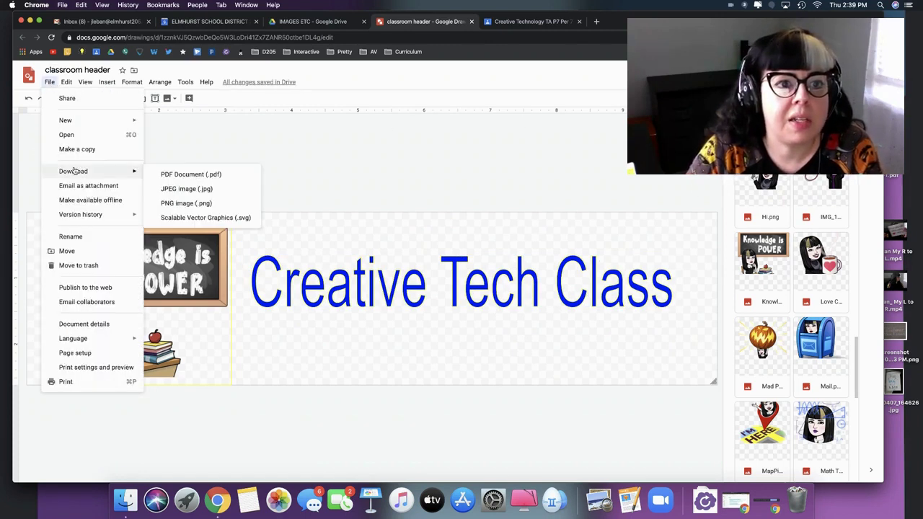
left_click(189, 187)
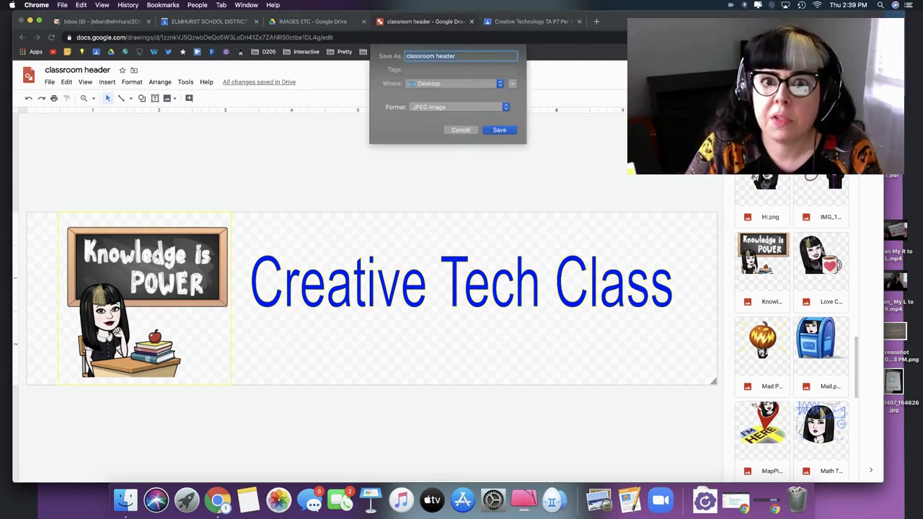
left_click(508, 130)
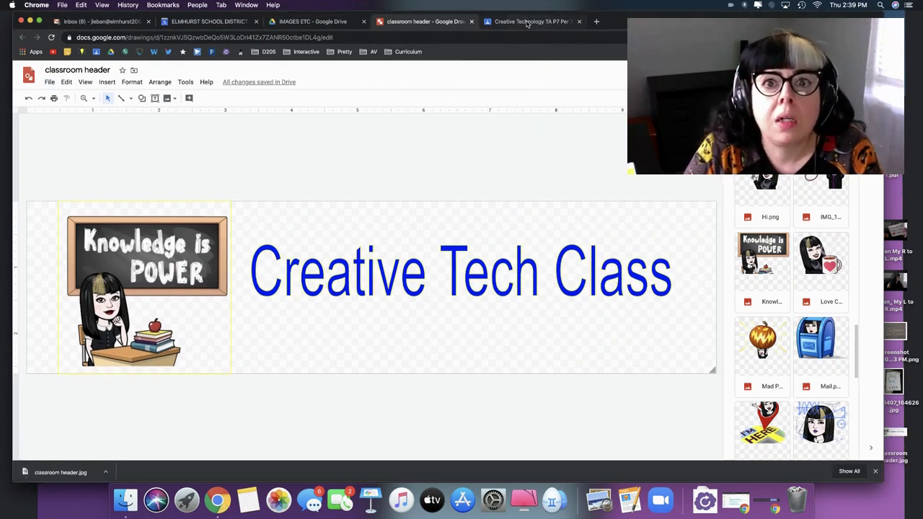
Upload classroom header.jpg from the computer as the class banner photo
left_click(528, 24)
left_click(643, 189)
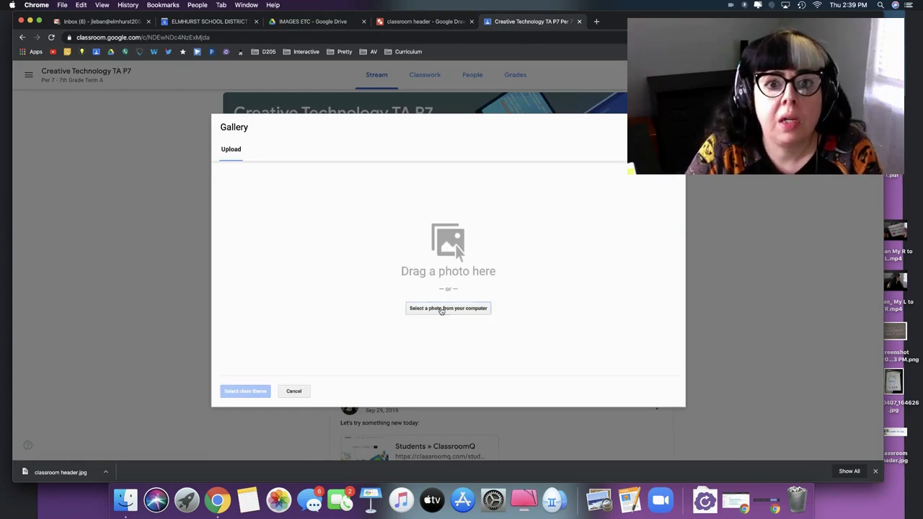
left_click(439, 309)
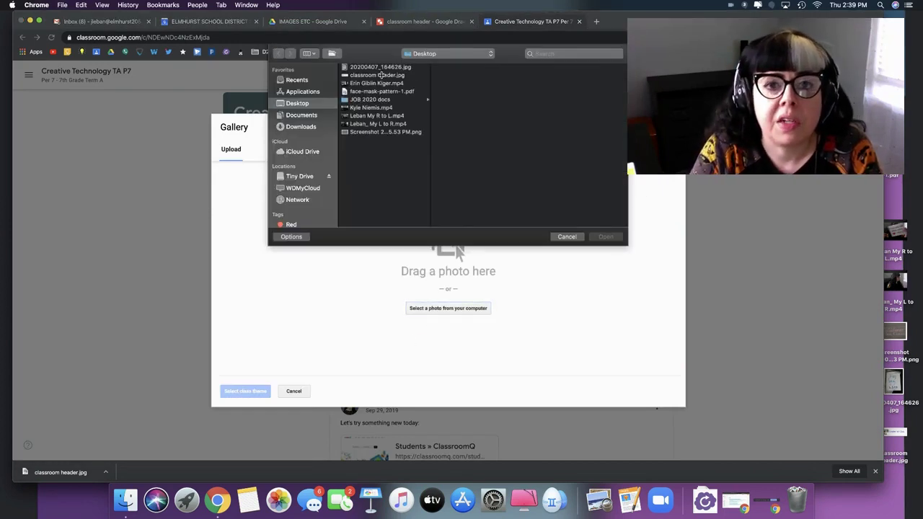
double_click(380, 75)
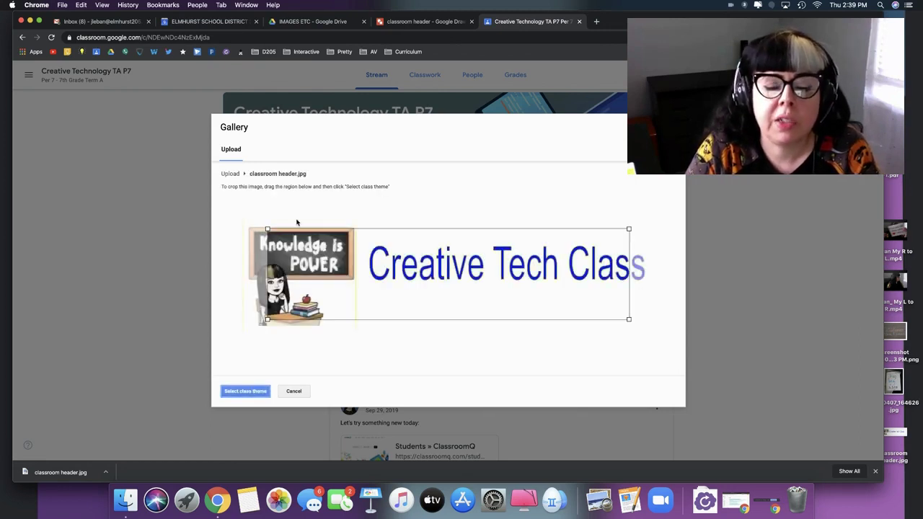
Widen the crop up-left and down-right so the whole word 'Class' fits
left_click_drag(267, 228, 206, 202)
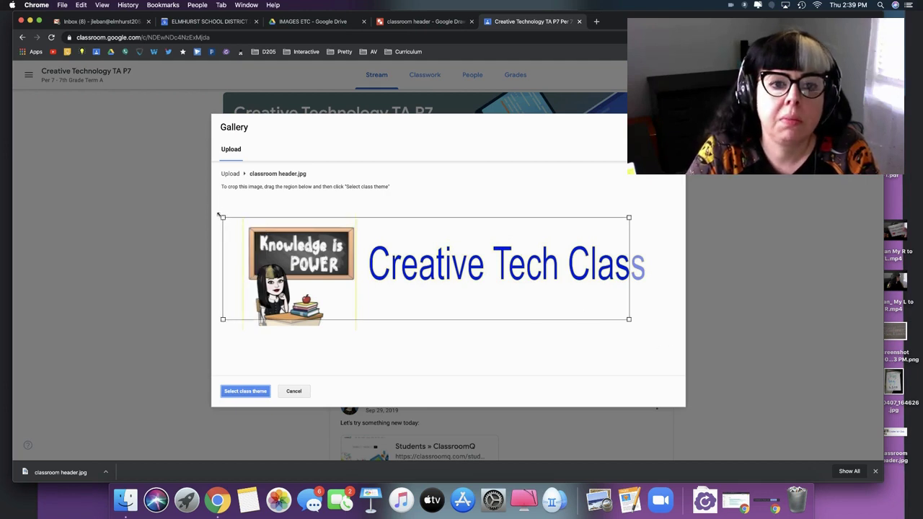
left_click(220, 216)
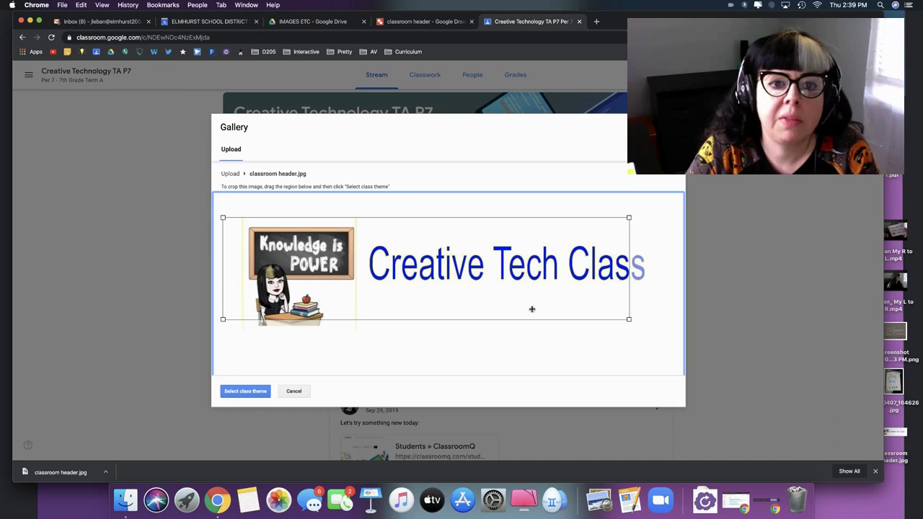
left_click_drag(635, 321, 676, 348)
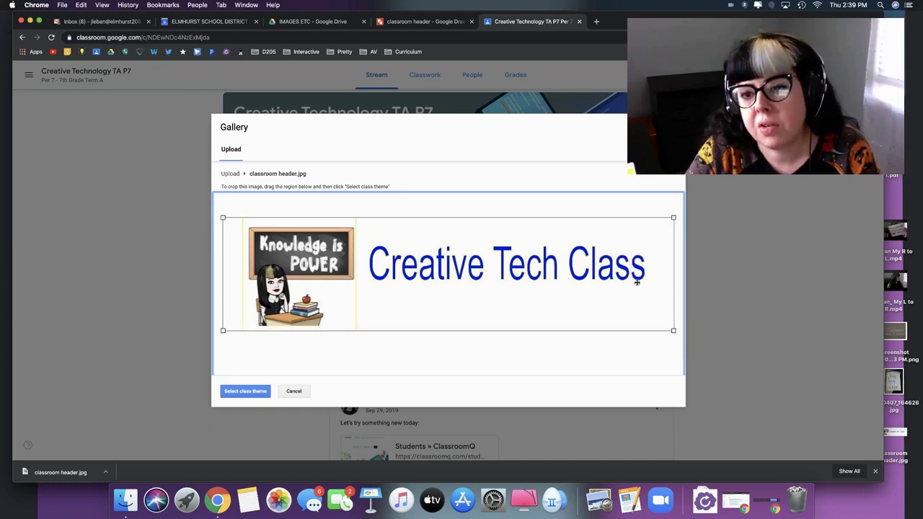
Confirm the cropped classroom header.jpg as the Creative Technology TA P7 class theme
left_click(243, 393)
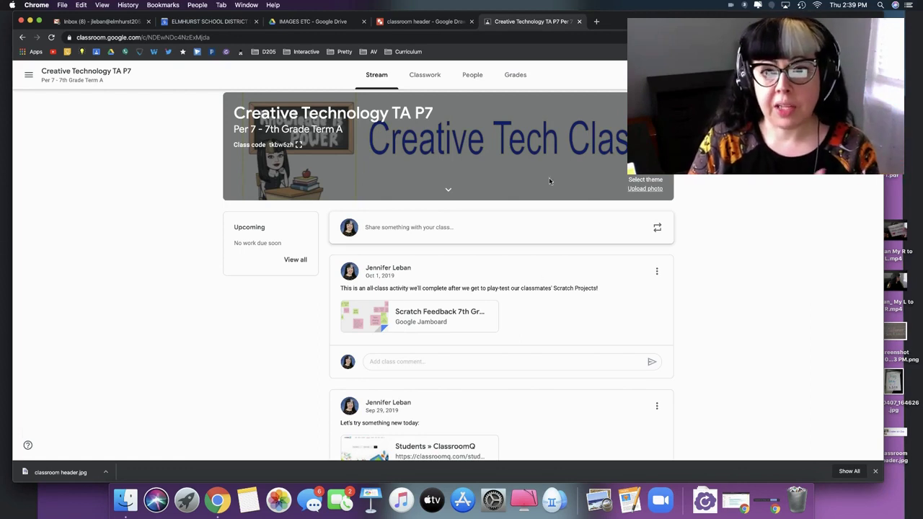
Open the ART Per 1 class, glance at Classwork, and return to its Stream banner
left_click(29, 74)
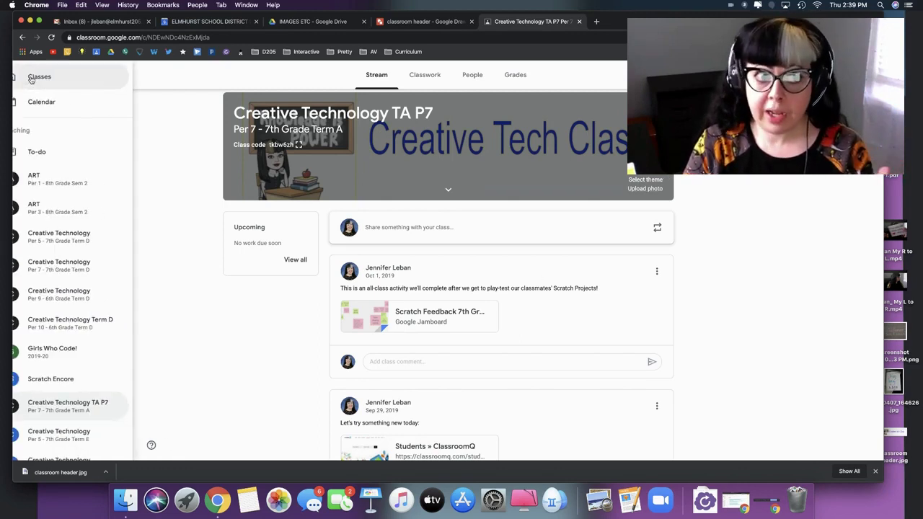
left_click(75, 181)
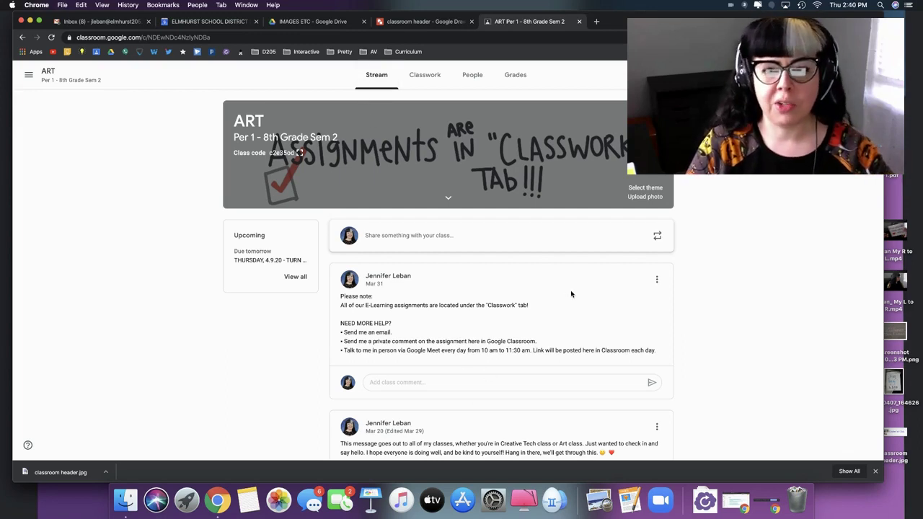
left_click(435, 76)
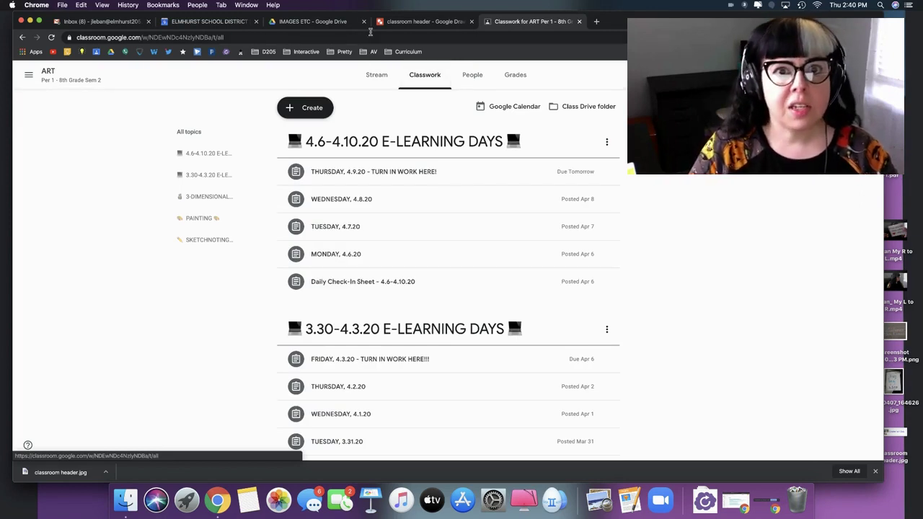
left_click(373, 72)
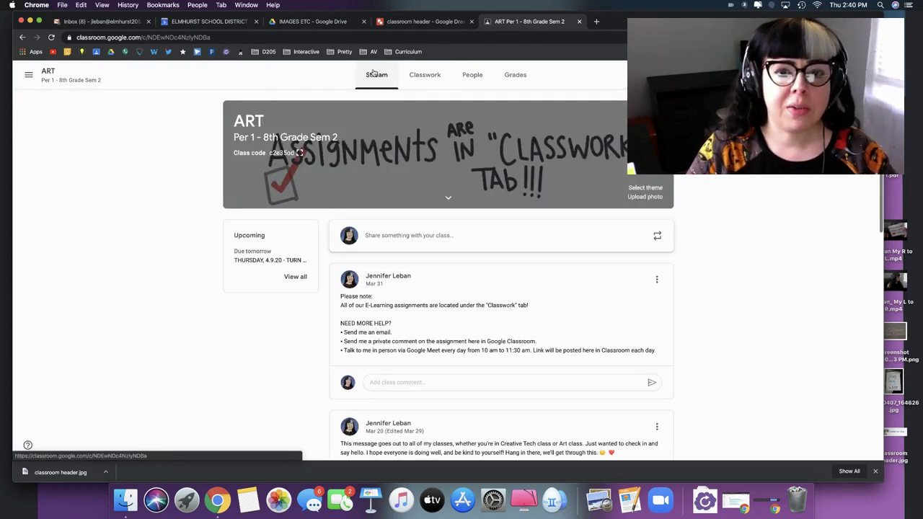